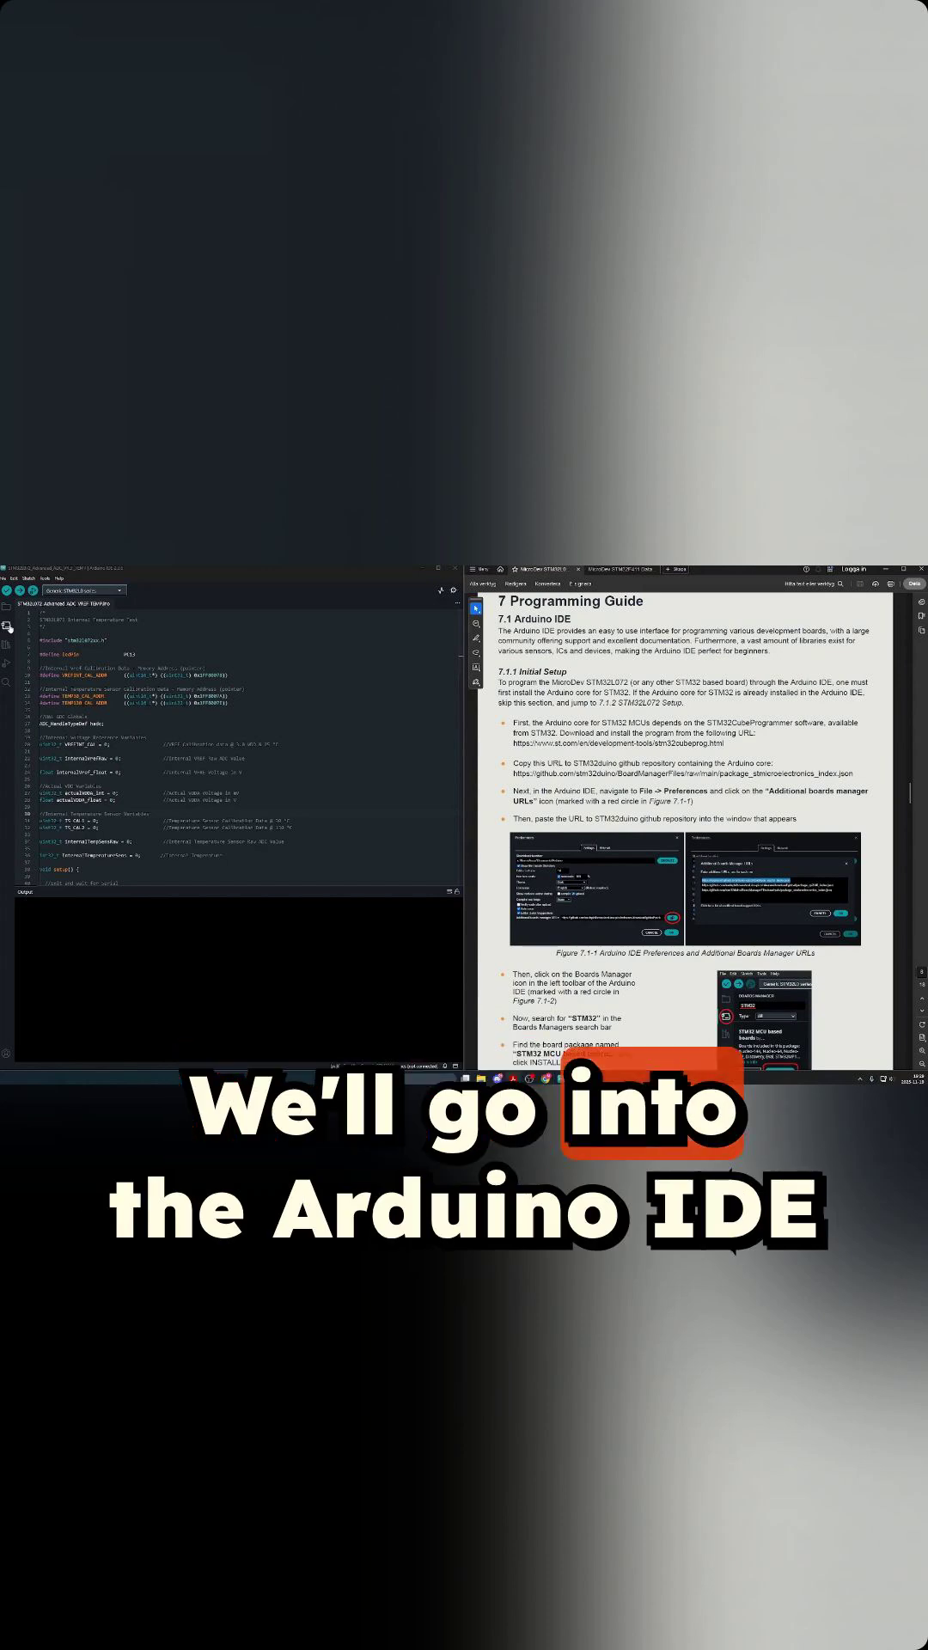
Open the Boards Manager to look up the STM32 MCU based boards package.
left_click(7, 626)
type("STM32")
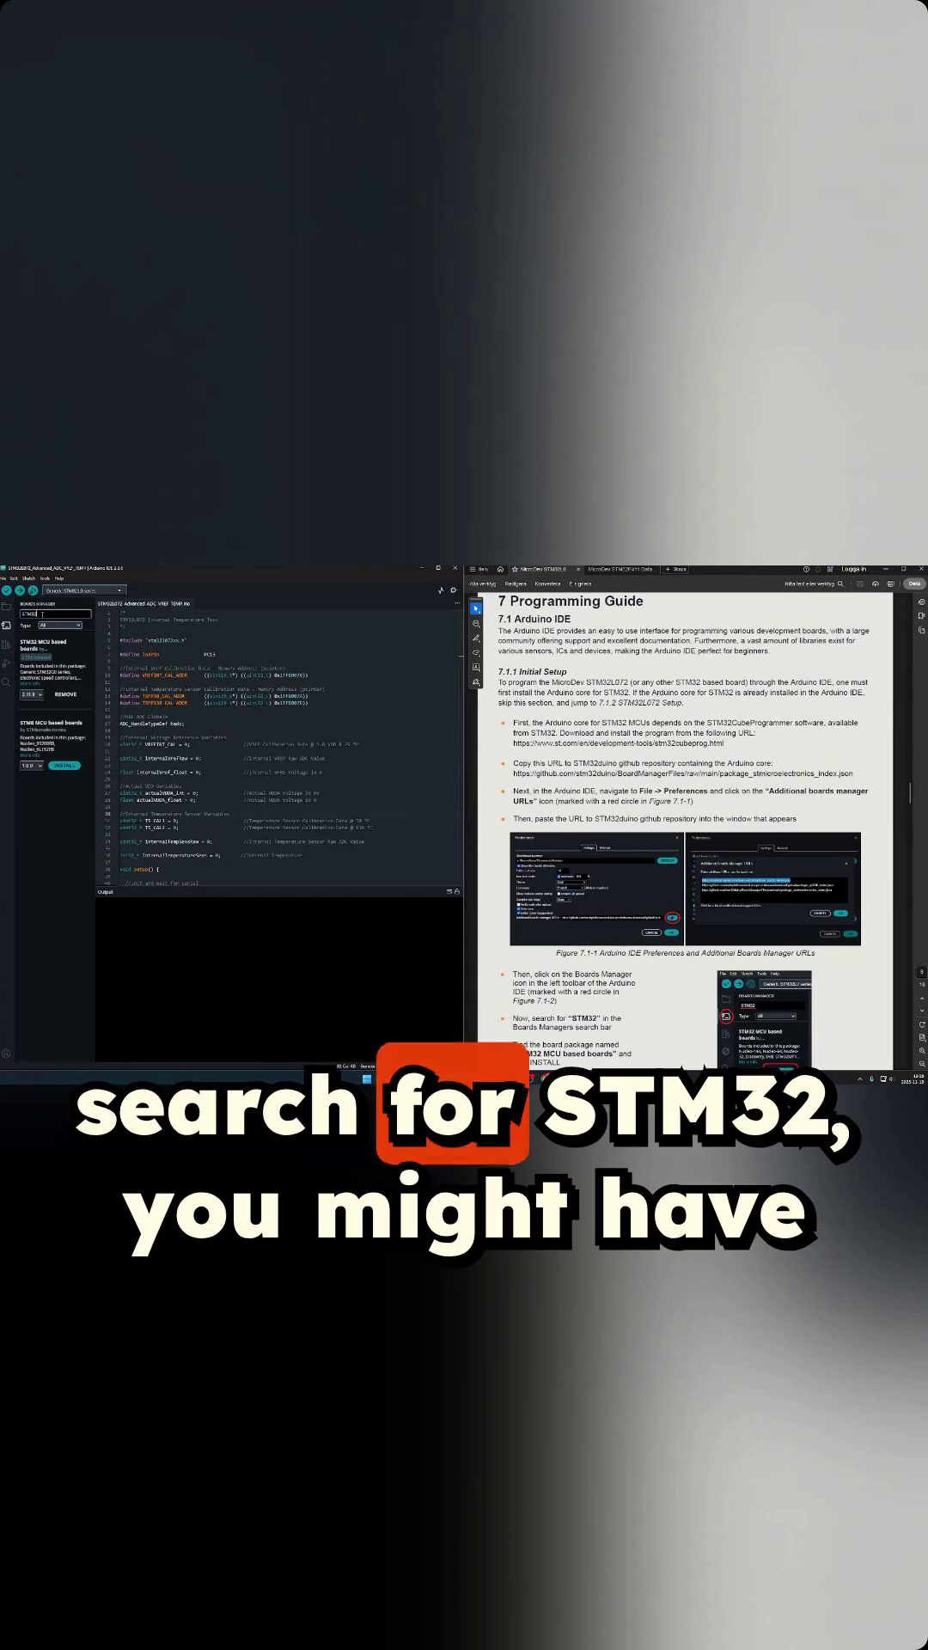
Open Preferences and view the Additional boards manager URLs list containing the STM32duino URL.
left_click(12, 579)
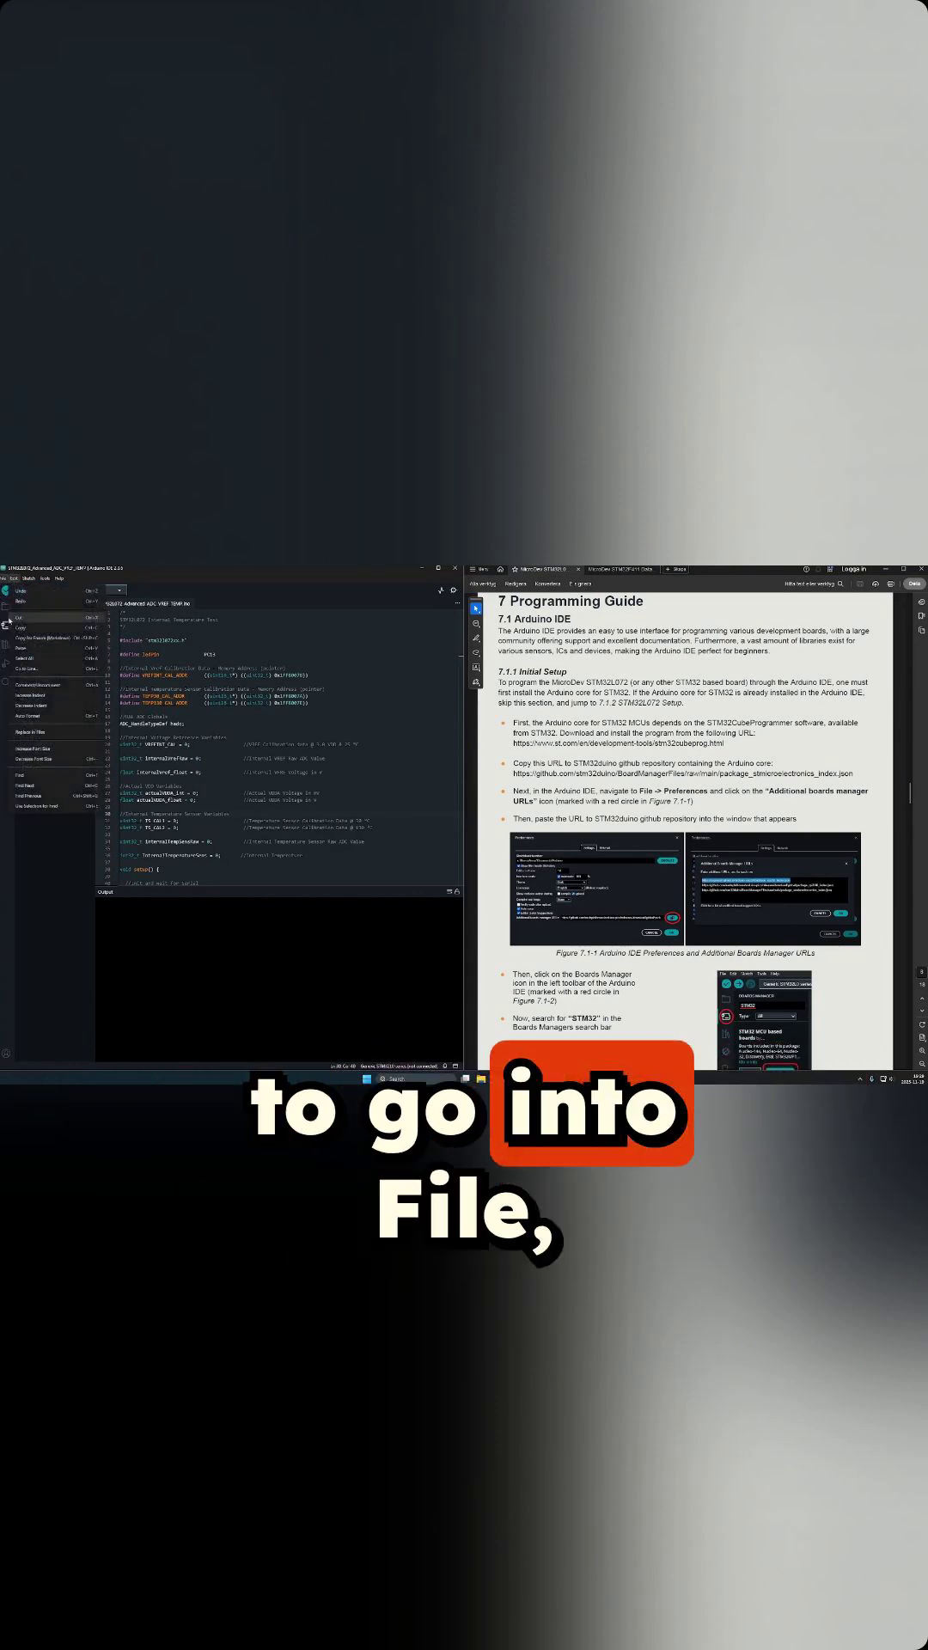
left_click(16, 690)
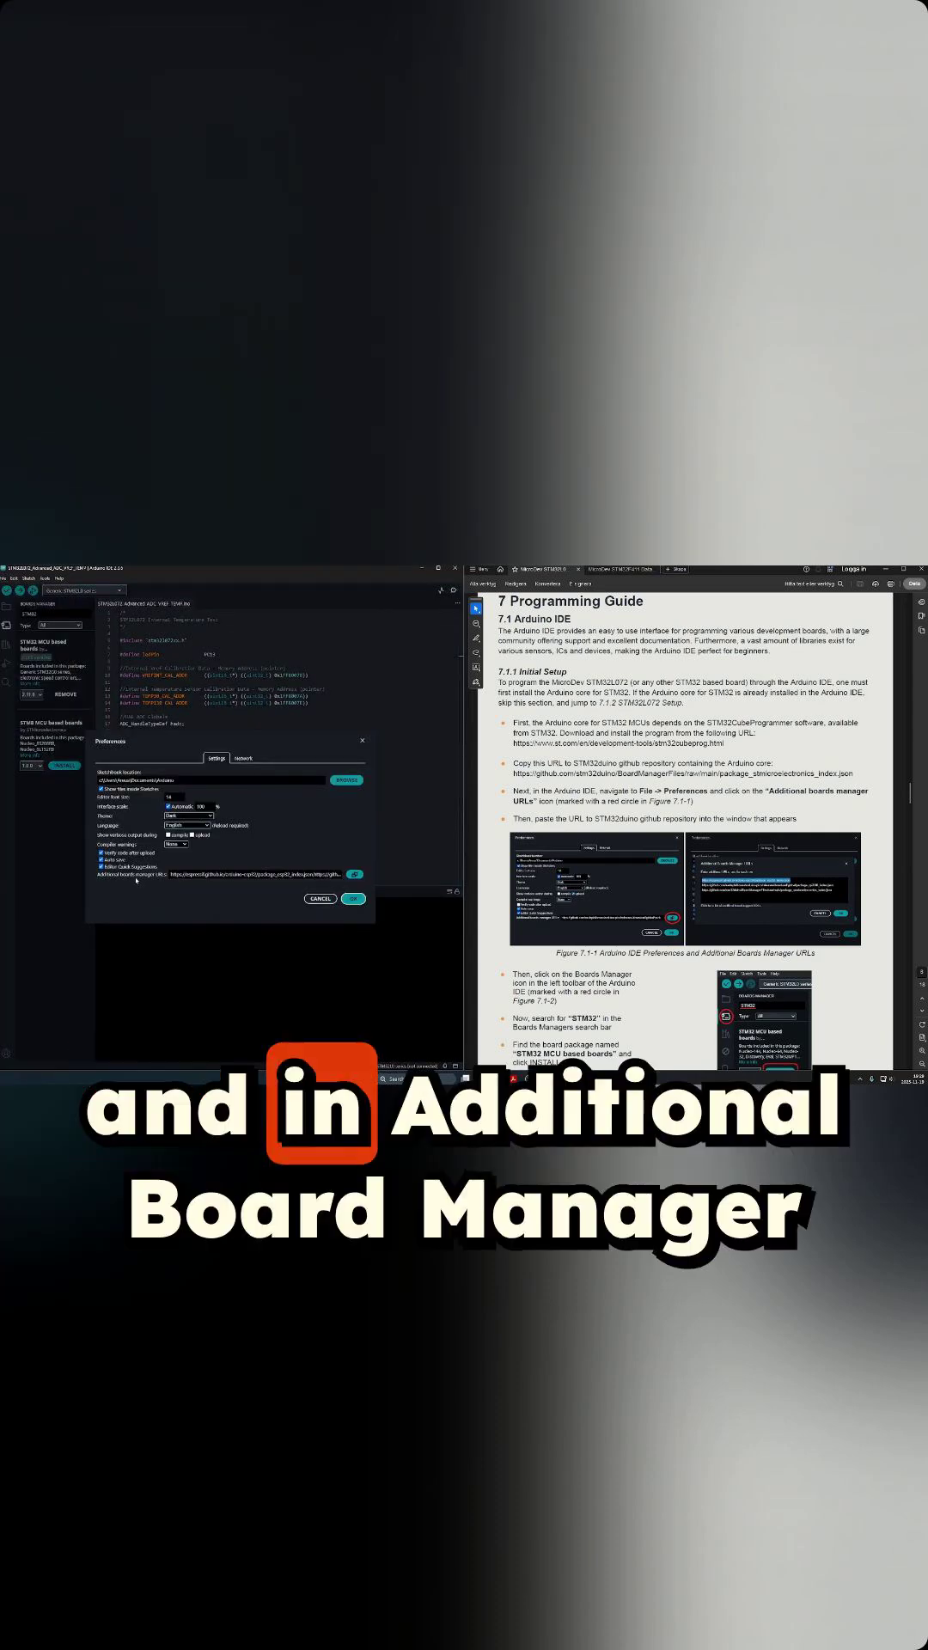
left_click(355, 874)
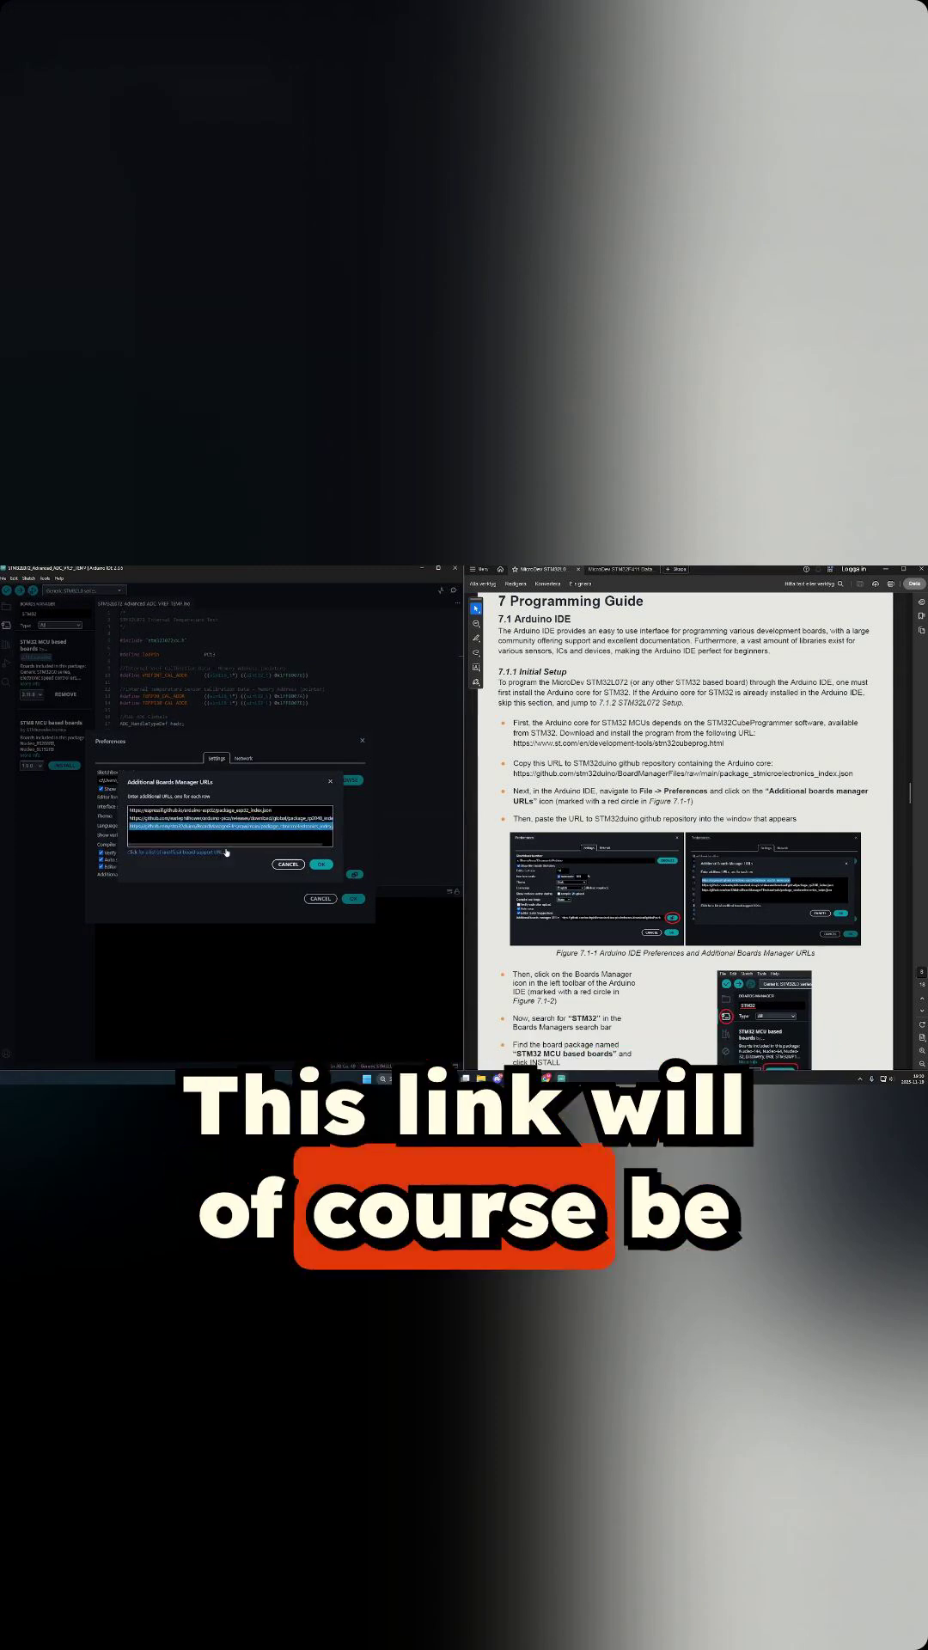
Close the Additional boards manager URLs list.
left_click(286, 864)
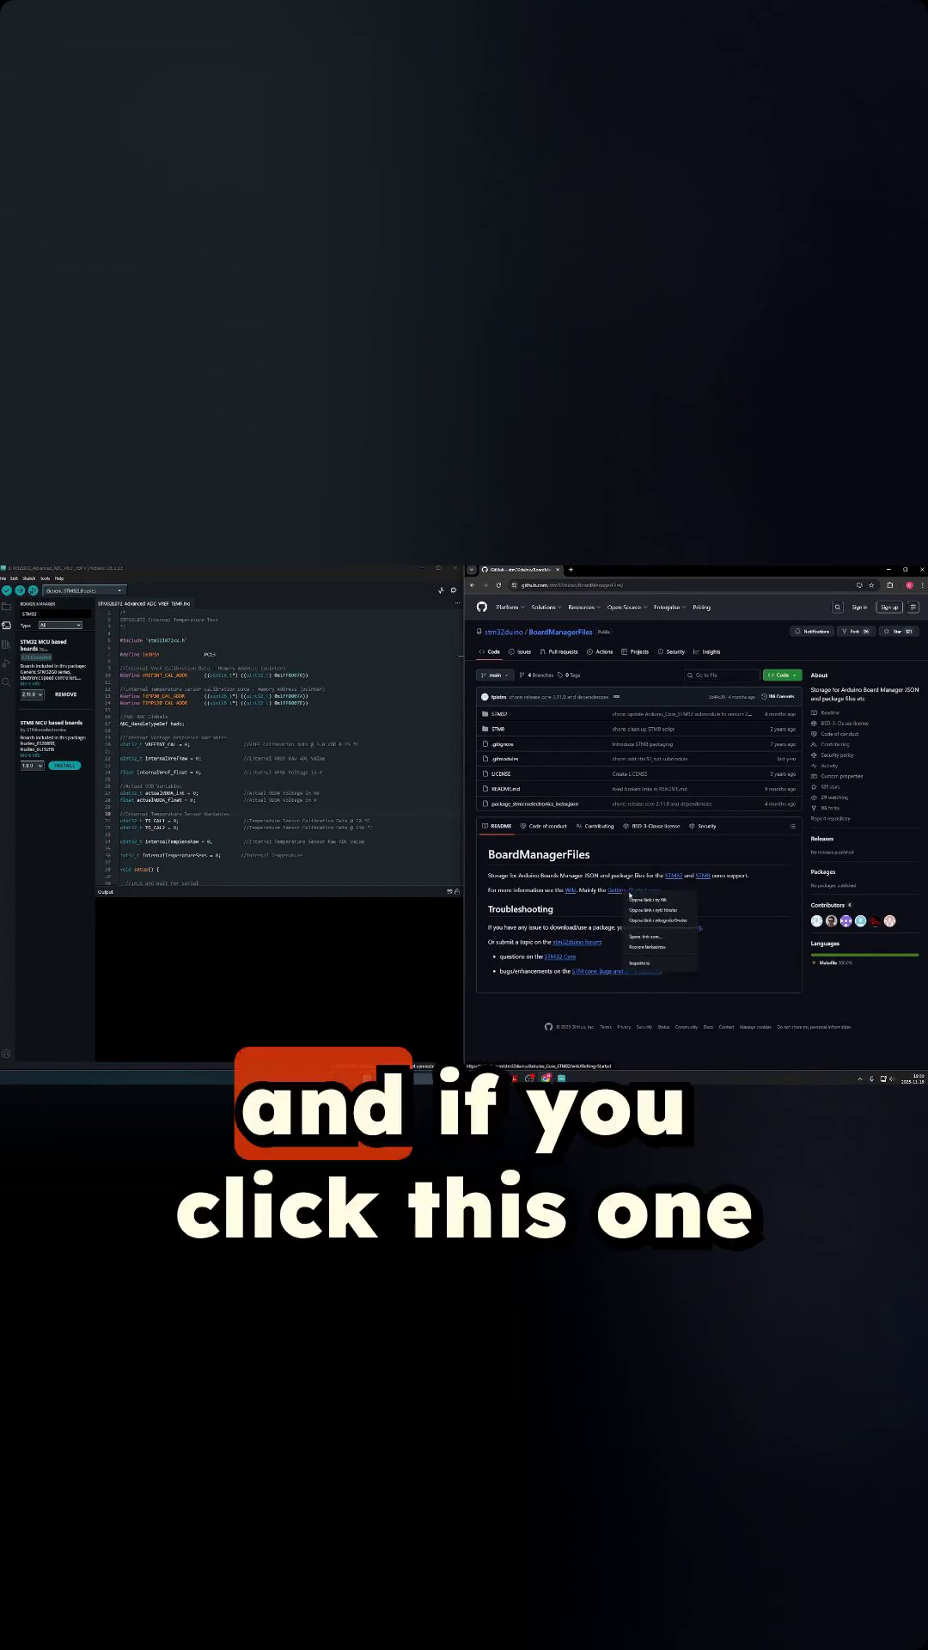
Open the Arduino_Core_STM32 Getting Started guide from the BoardManagerFiles README.
left_click(622, 892)
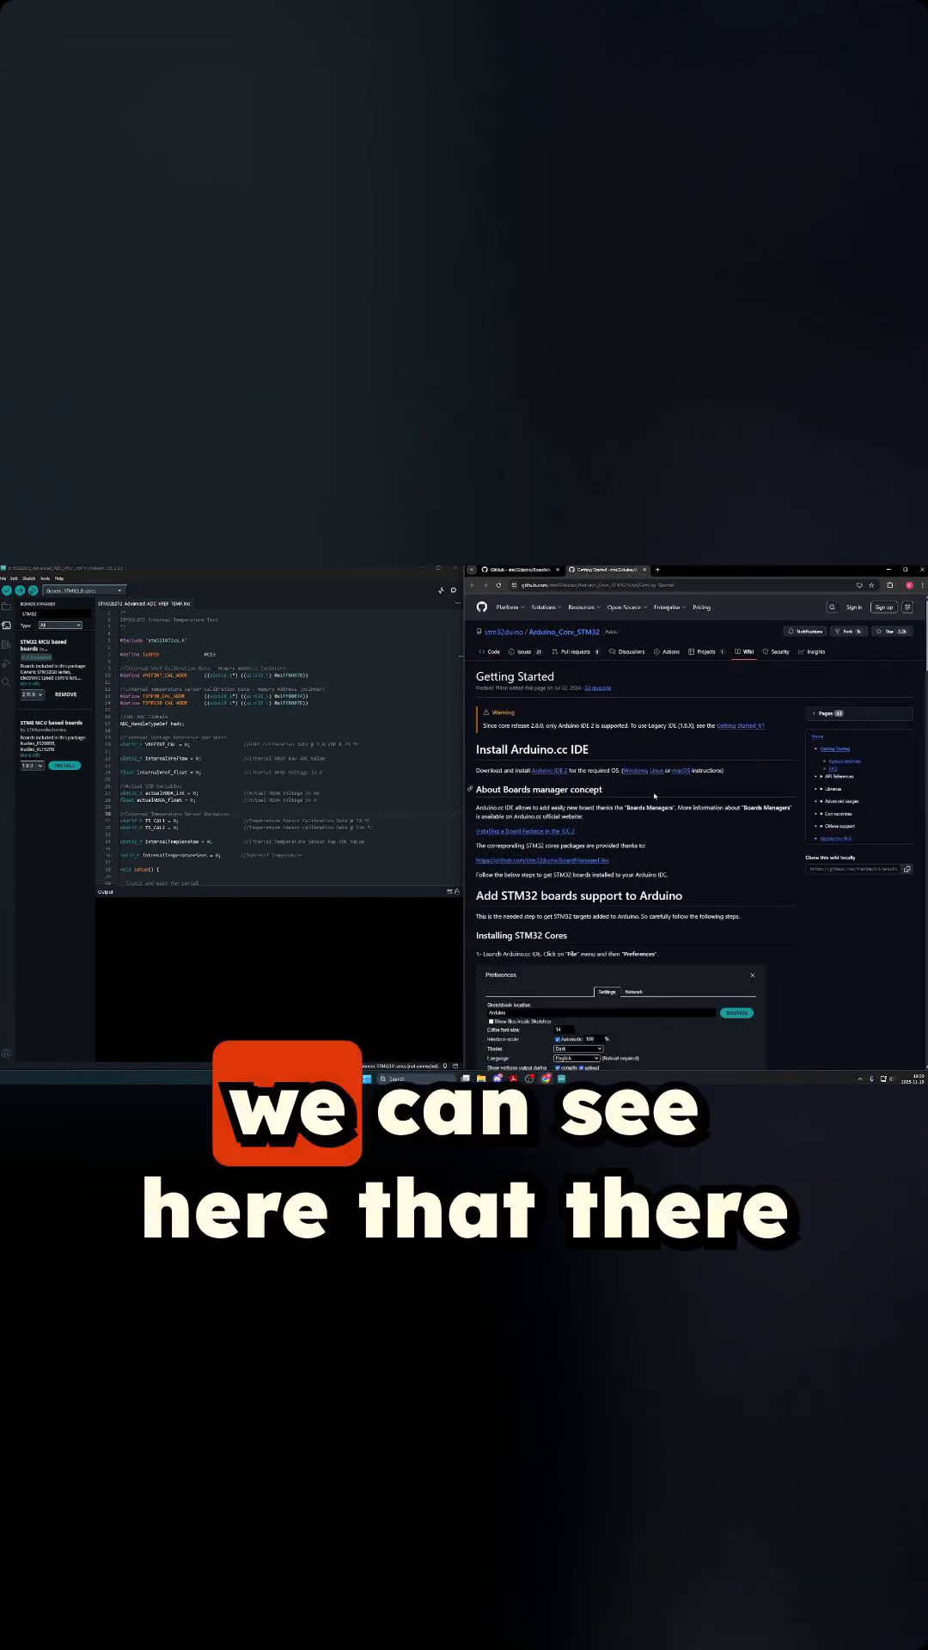
scroll(693, 789, "down", 5)
scroll(692, 789, "down", 5)
scroll(661, 785, "down", 5)
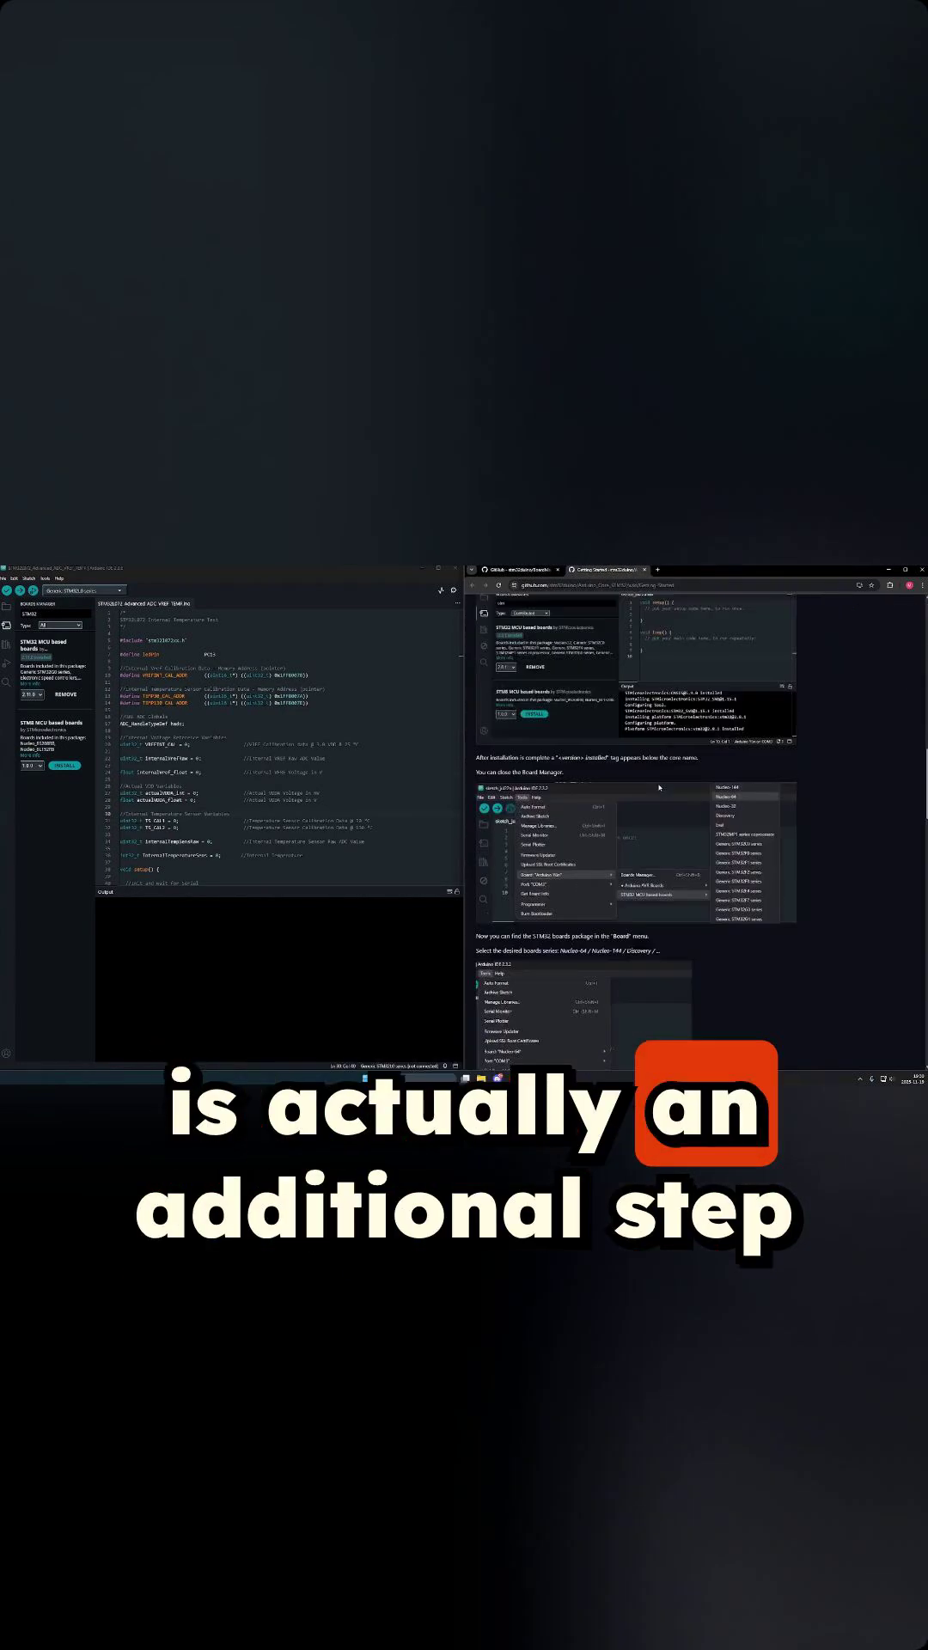
scroll(662, 784, "down", 5)
scroll(662, 786, "down", 5)
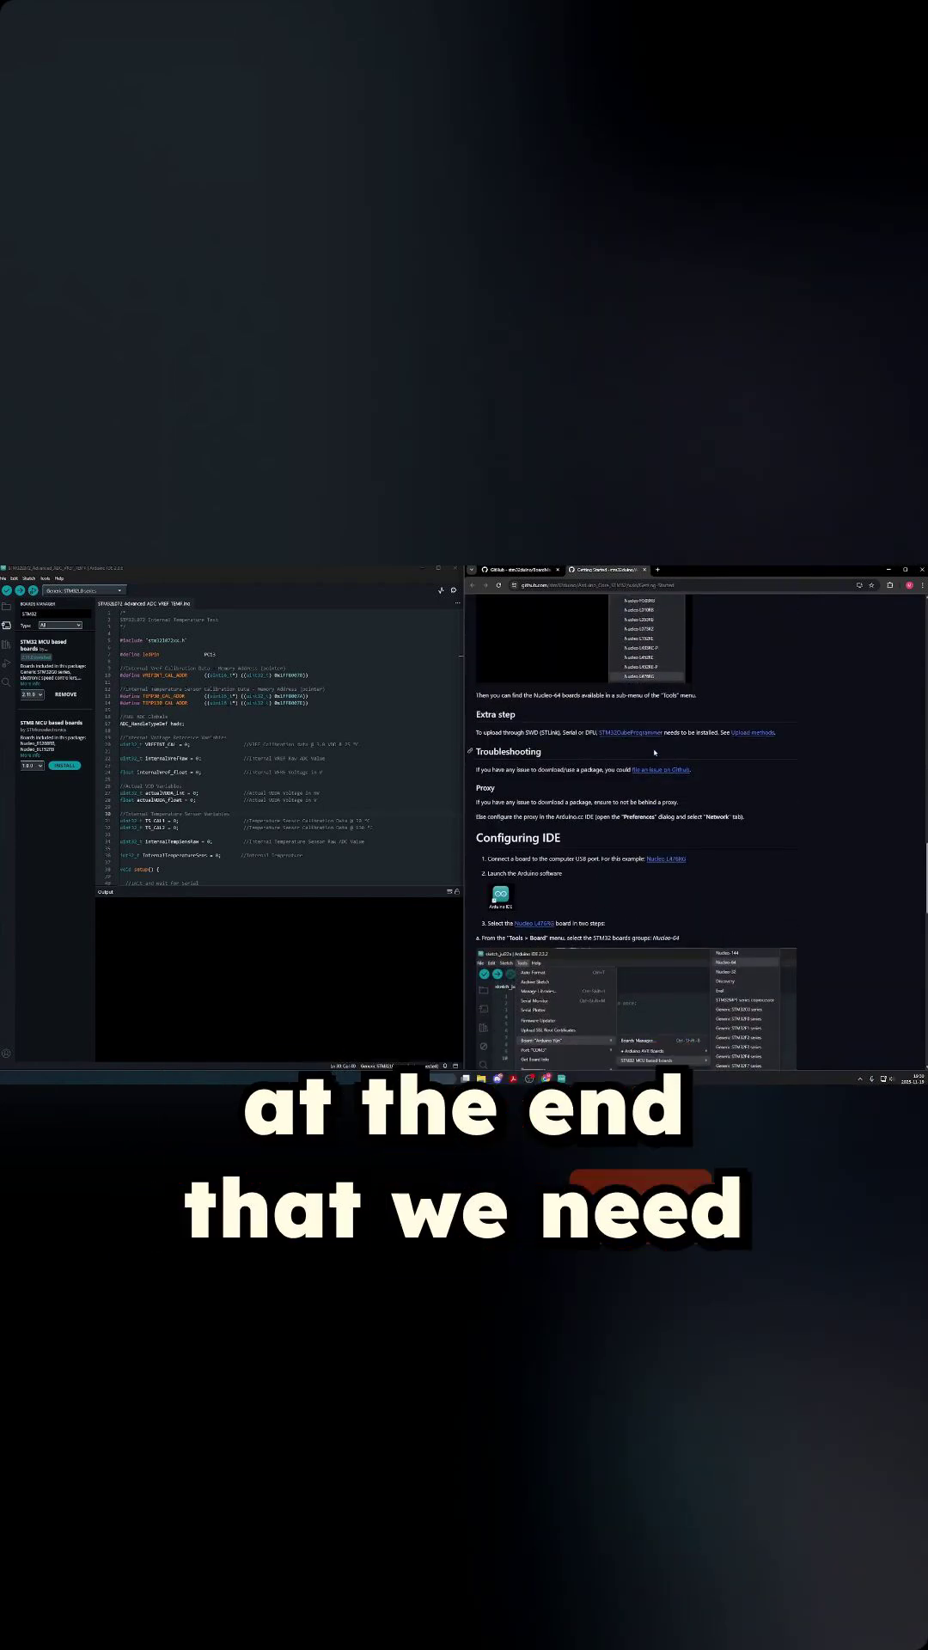